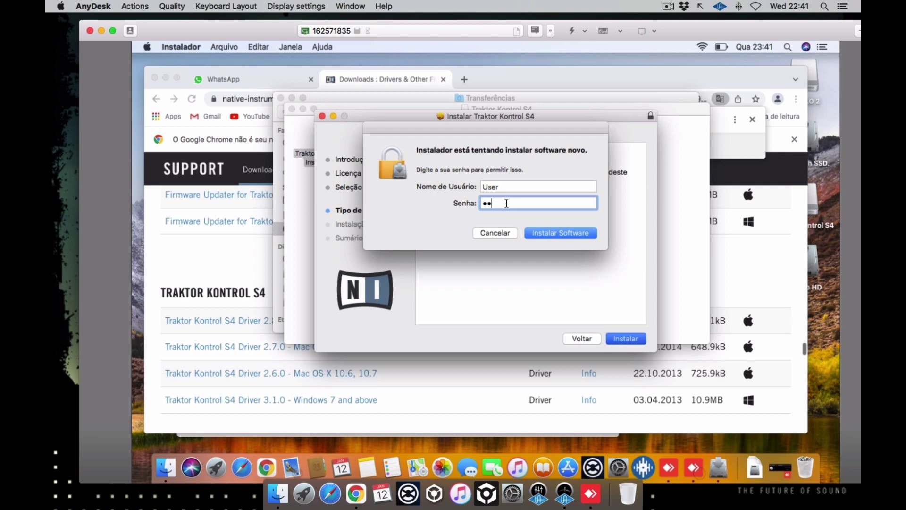
# Step: Submit the account password to authorise the Traktor Kontrol S4 driver installation, accept the required restart, and keep the installer package
pyautogui.press('Return')
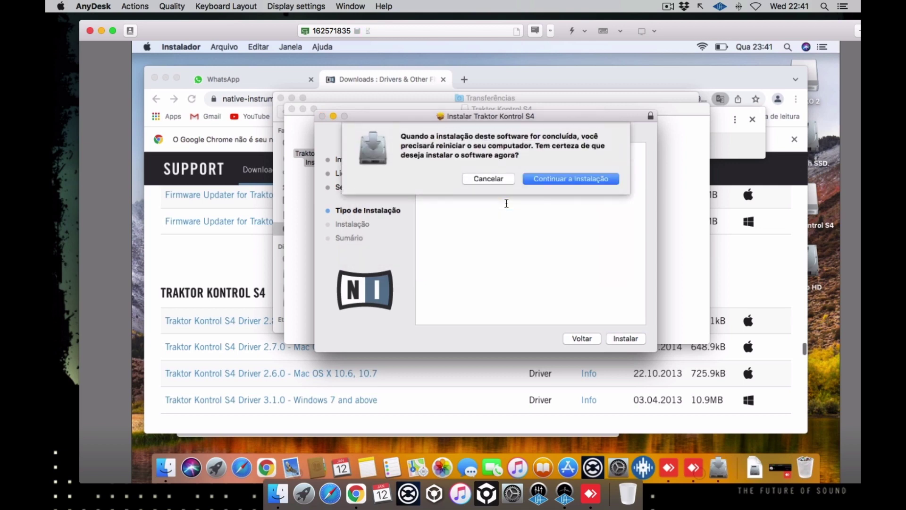
pyautogui.click(552, 179)
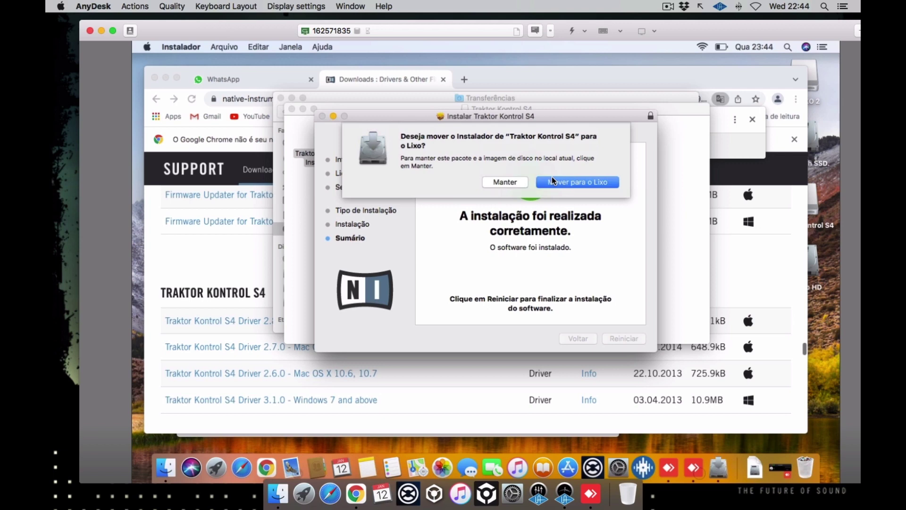
pyautogui.click(518, 182)
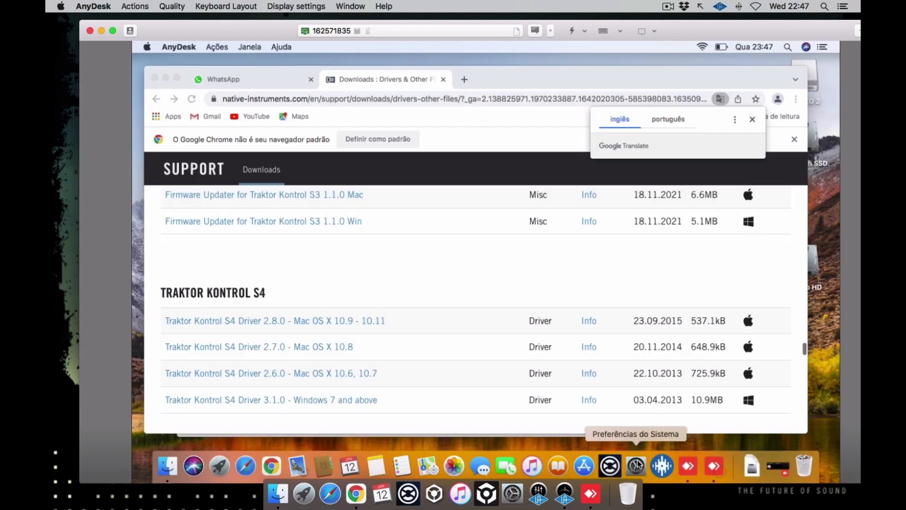
# Step: Check the General section of Security & Privacy in the remote Mac's System Preferences for blocked software, and close it
pyautogui.click(637, 465)
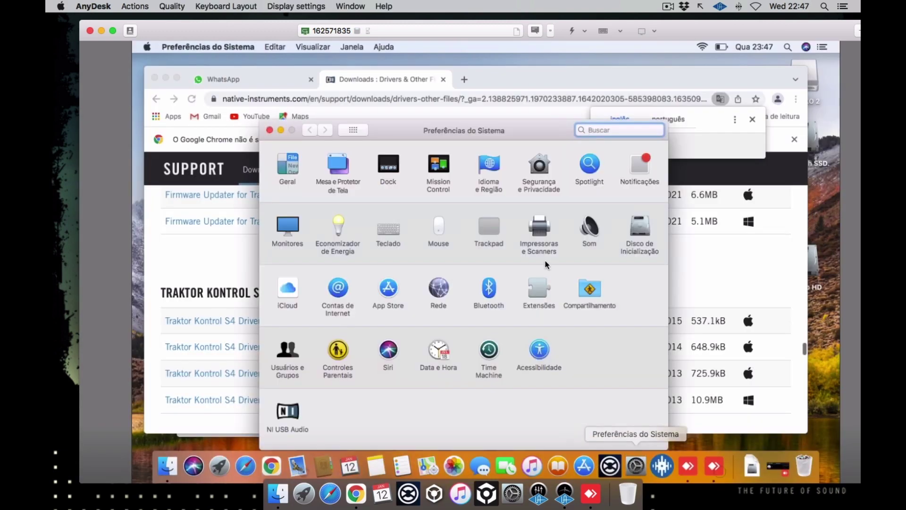
pyautogui.click(541, 174)
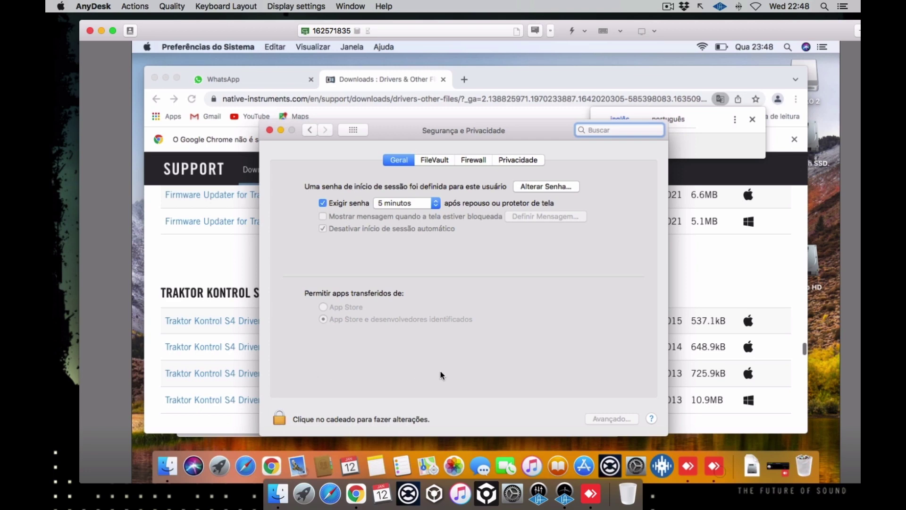
pyautogui.click(269, 131)
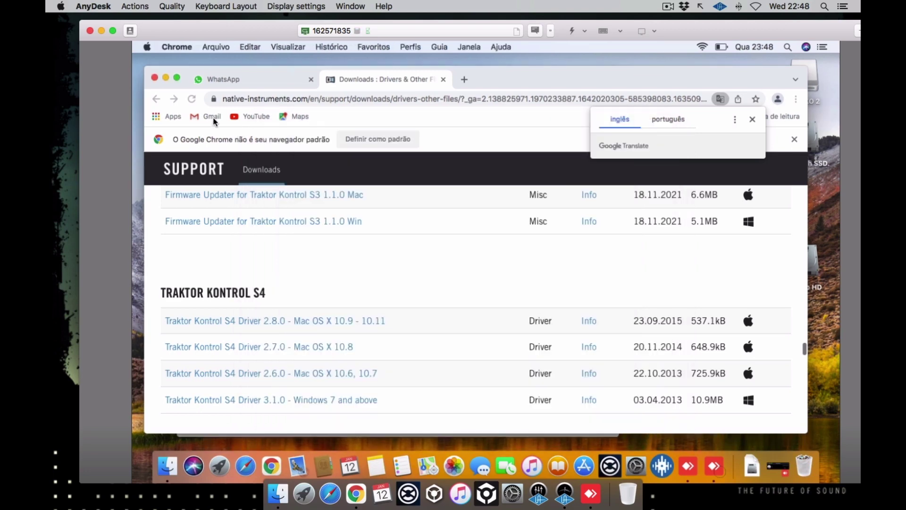
pyautogui.click(62, 7)
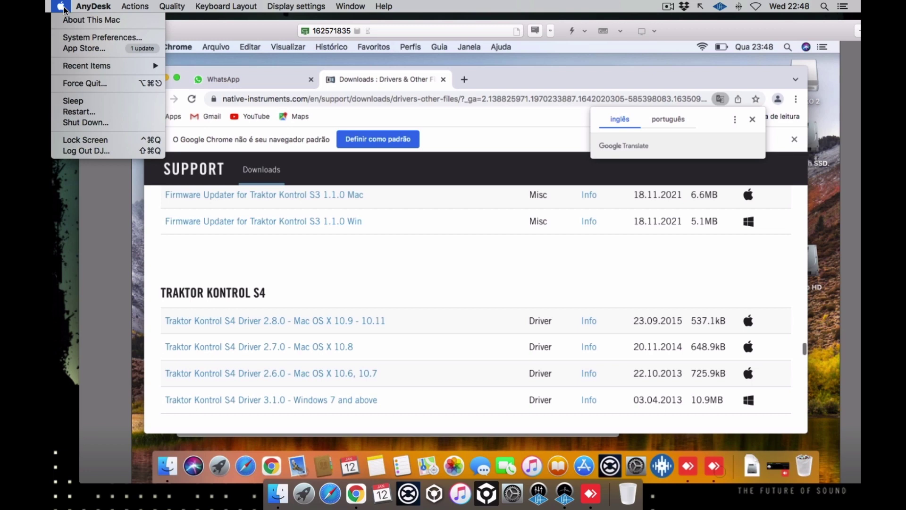
pyautogui.click(83, 39)
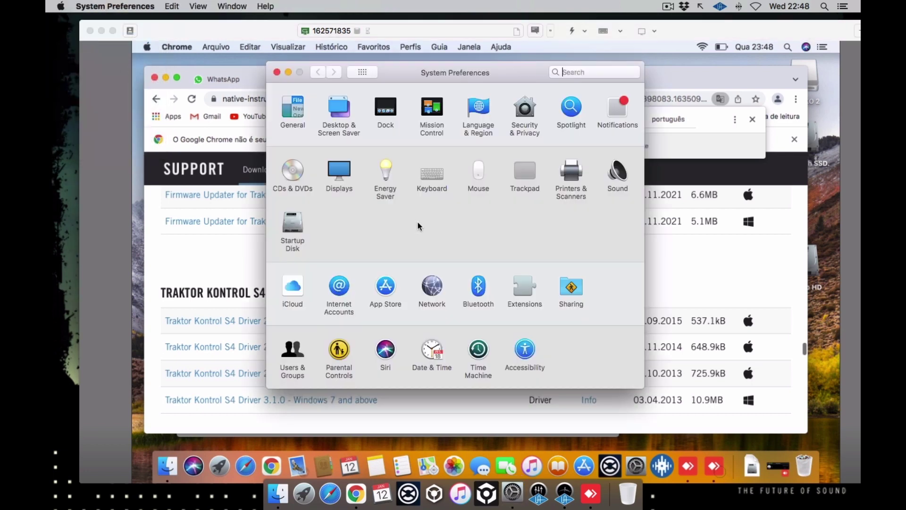
pyautogui.click(277, 72)
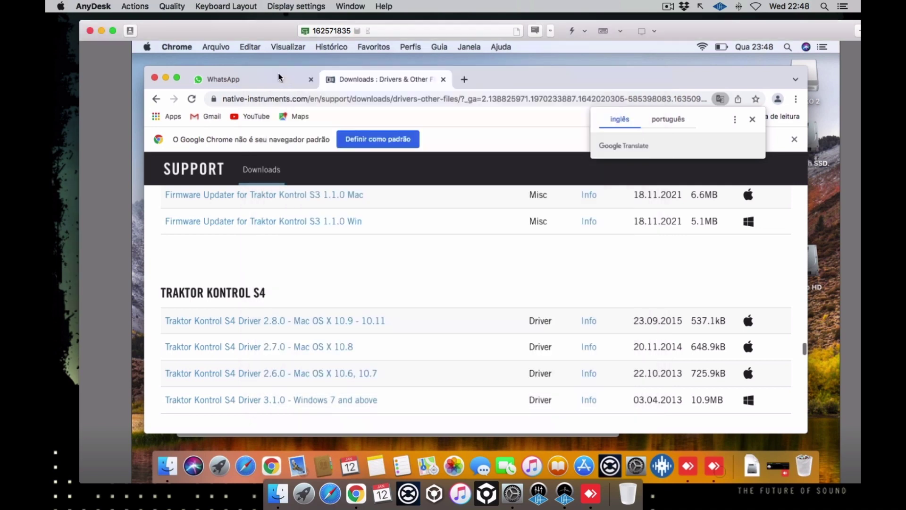
# Step: Examine the Disabled Software category in the local Mac's System Report, and close the report and the About This Mac window
pyautogui.click(84, 6)
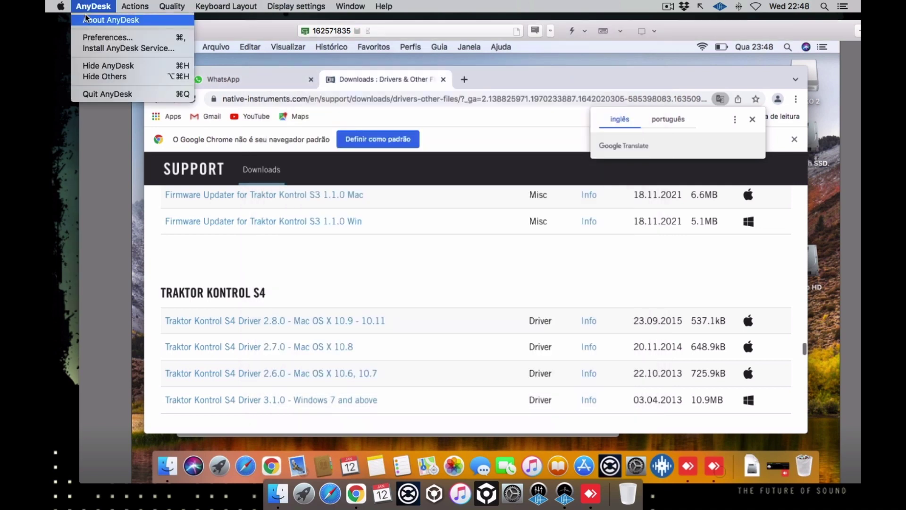
pyautogui.moveTo(60, 7)
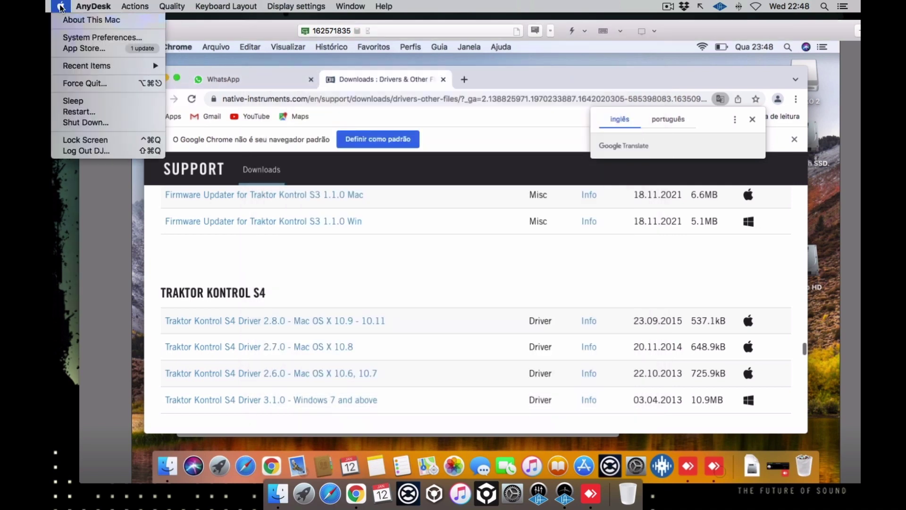
pyautogui.click(70, 27)
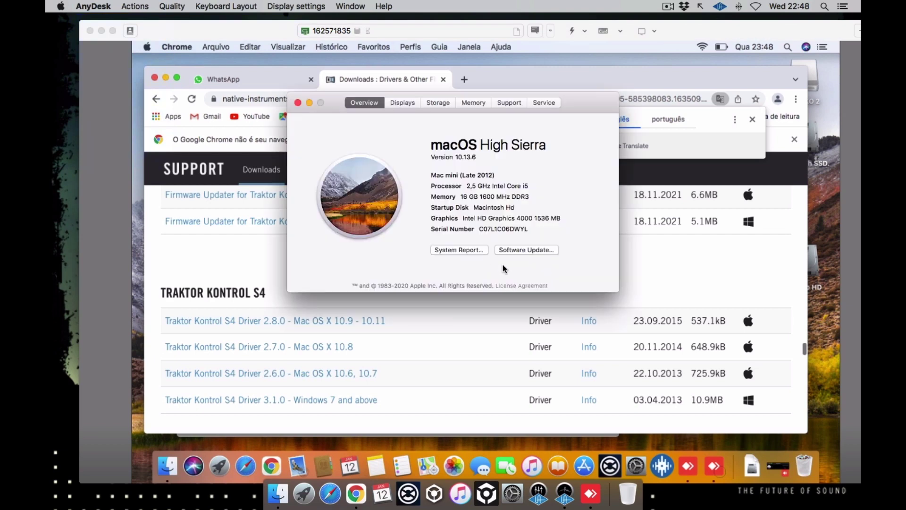
pyautogui.click(475, 249)
pyautogui.scroll(-6, 311, 240)
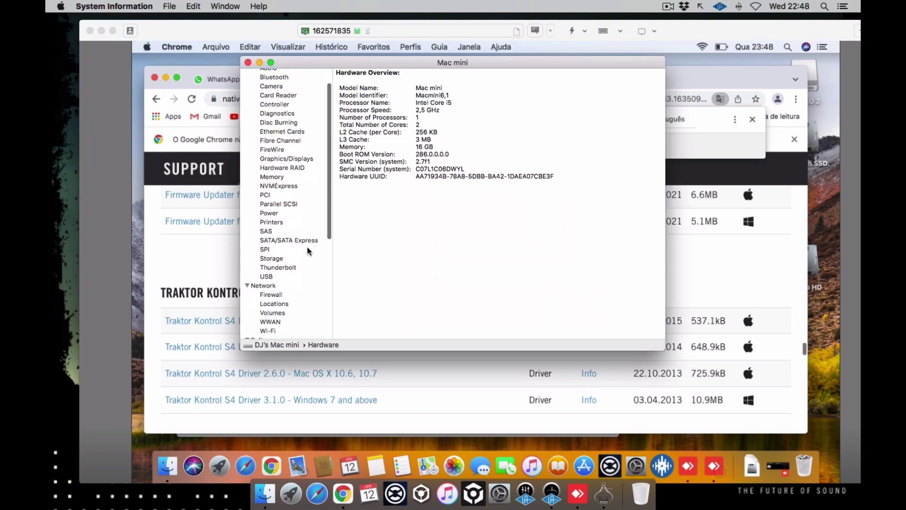
pyautogui.scroll(-4, 307, 250)
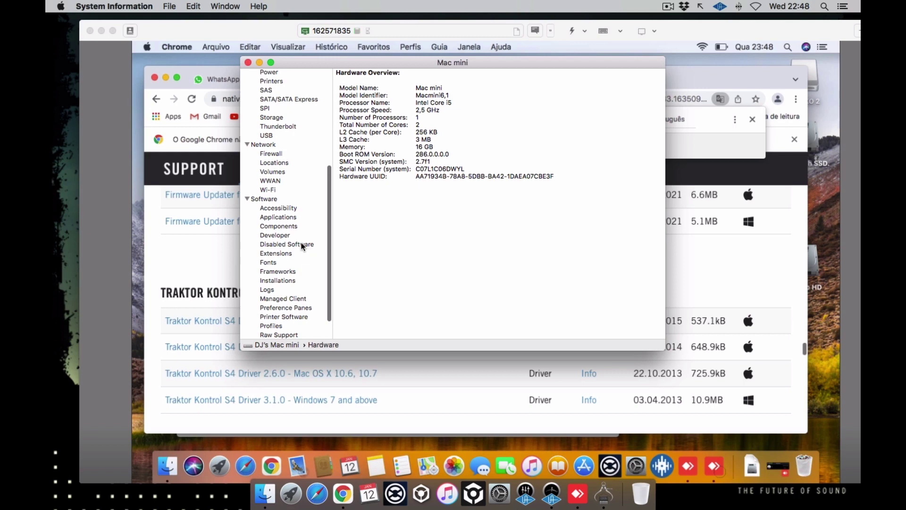
pyautogui.click(302, 245)
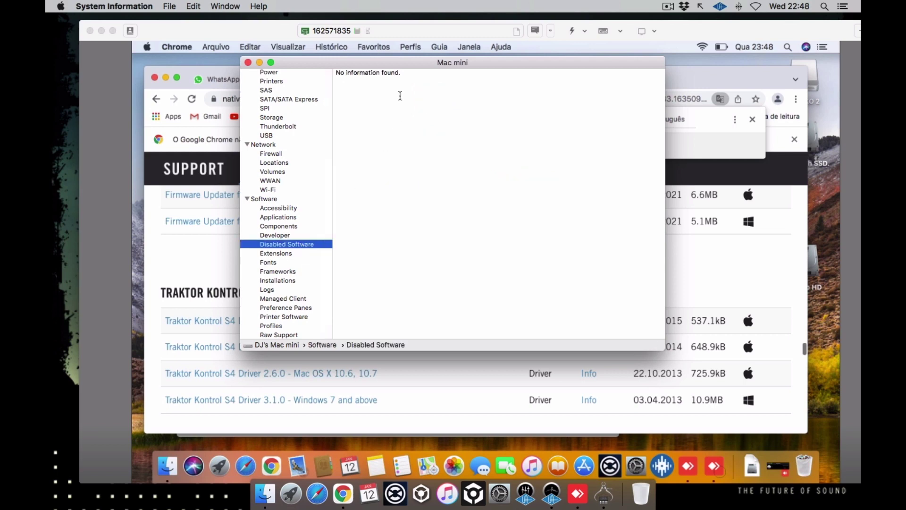
pyautogui.moveTo(411, 116); pyautogui.dragTo(377, 86)
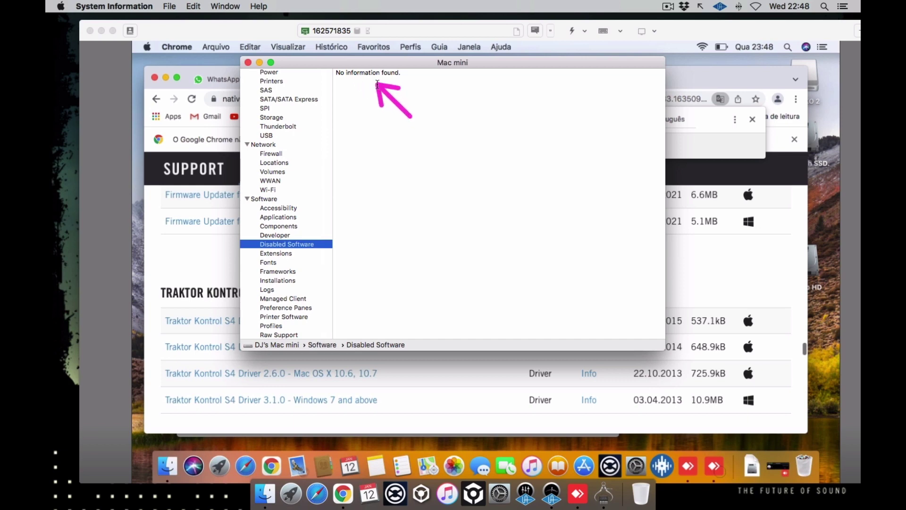
pyautogui.click(247, 62)
pyautogui.click(298, 103)
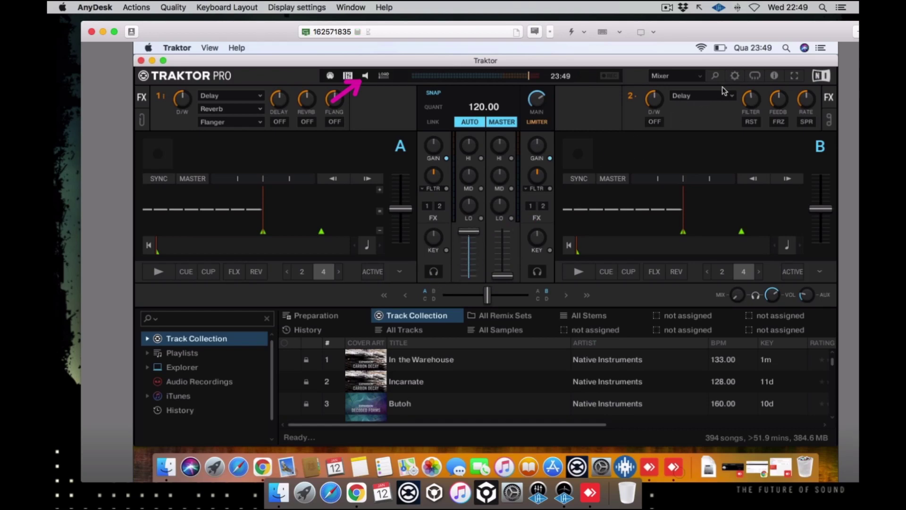
# Step: Examine the audio device settings under Audio Setup in Traktor's Preferences on the remote Mac, and close the window
pyautogui.moveTo(439, 218)
pyautogui.mouseDown()
pyautogui.moveTo(514, 241)
pyautogui.moveTo(534, 289)
pyautogui.mouseUp()
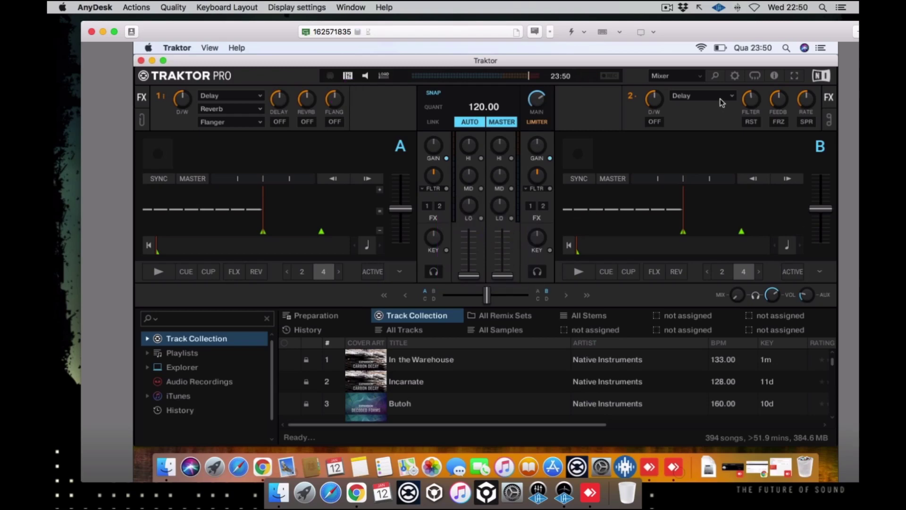
pyautogui.click(735, 76)
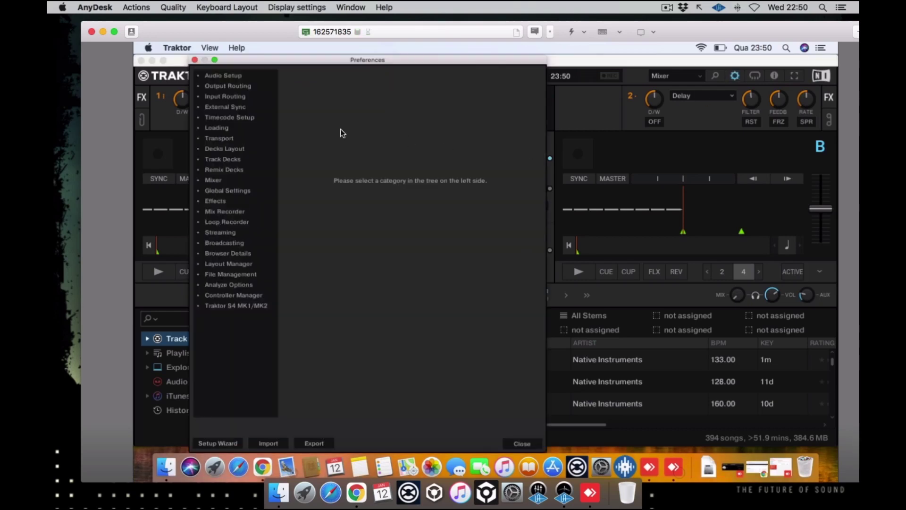
pyautogui.click(226, 76)
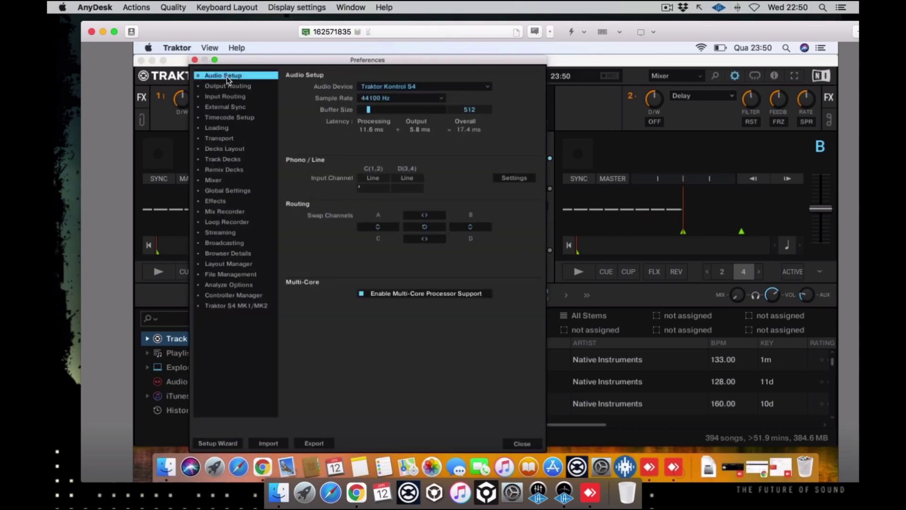
pyautogui.moveTo(280, 66)
pyautogui.mouseDown()
pyautogui.moveTo(397, 76)
pyautogui.moveTo(511, 115)
pyautogui.moveTo(520, 127)
pyautogui.mouseUp()
pyautogui.click(195, 60)
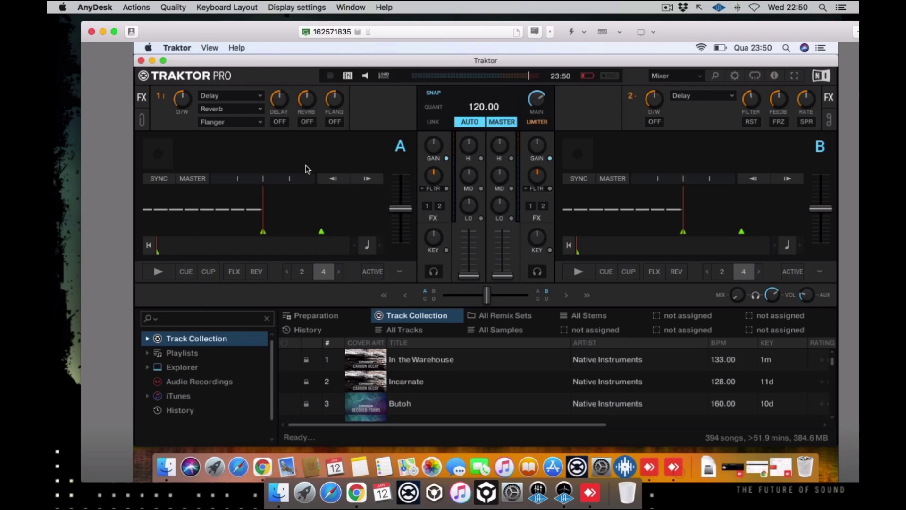
# Step: Load In the Warehouse into deck A and Incarnate into deck B, and show the Audio Recorder panel
pyautogui.press('Down')
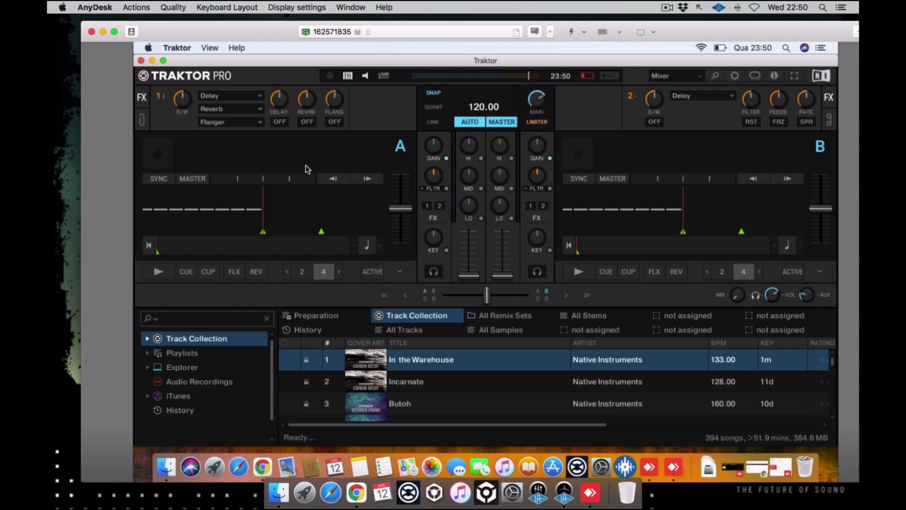
pyautogui.press('super+Left')
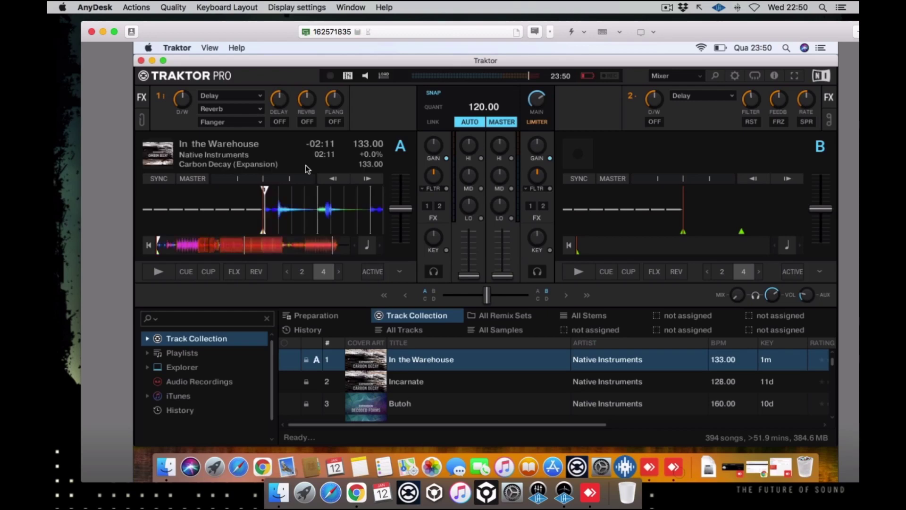
pyautogui.press('Down')
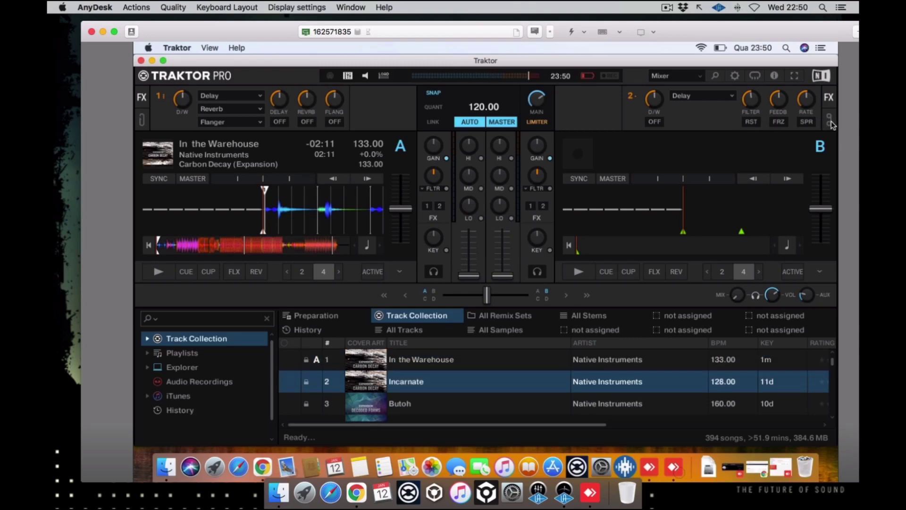
pyautogui.click(830, 121)
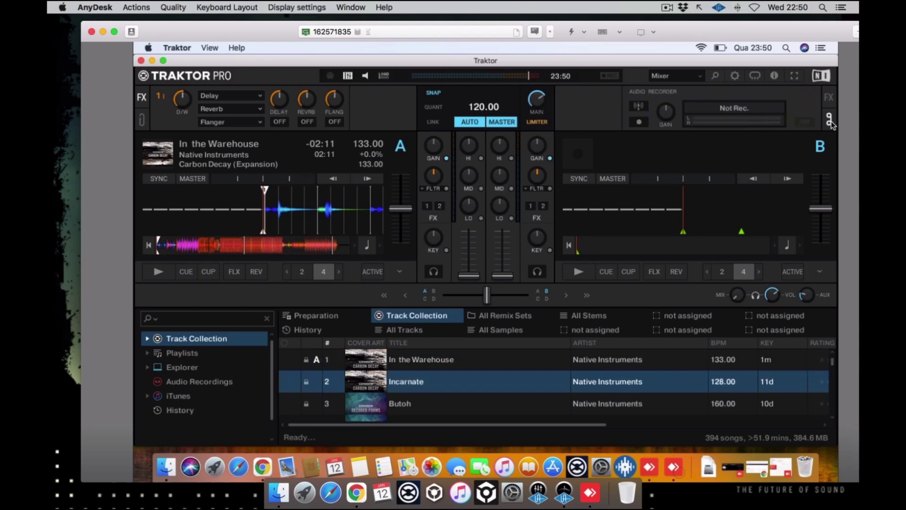
pyautogui.press('super+Right')
# Step: Make test recordings with the Audio Recorder and stop recording
pyautogui.click(640, 123)
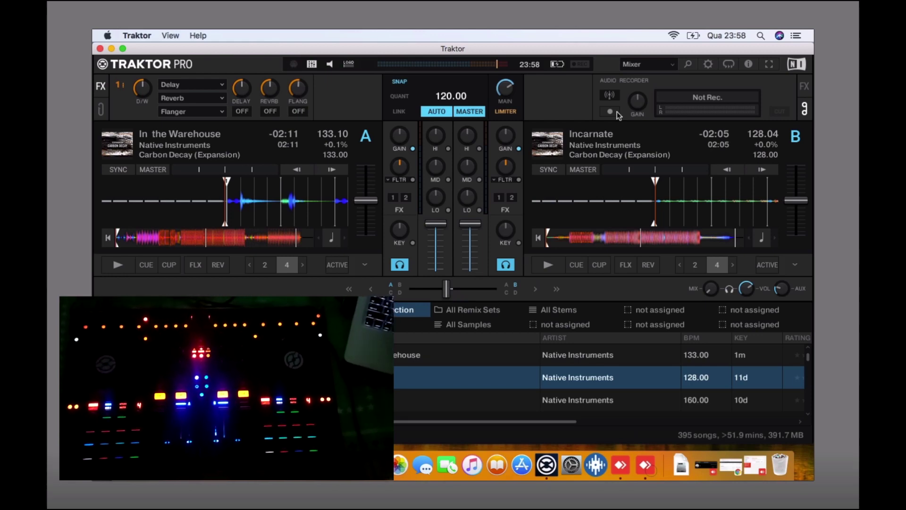
pyautogui.click(613, 111)
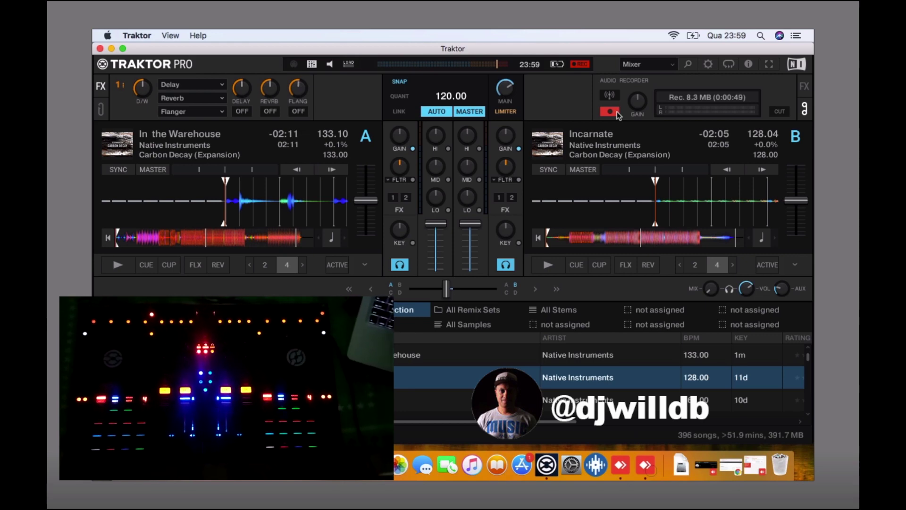
pyautogui.click(611, 112)
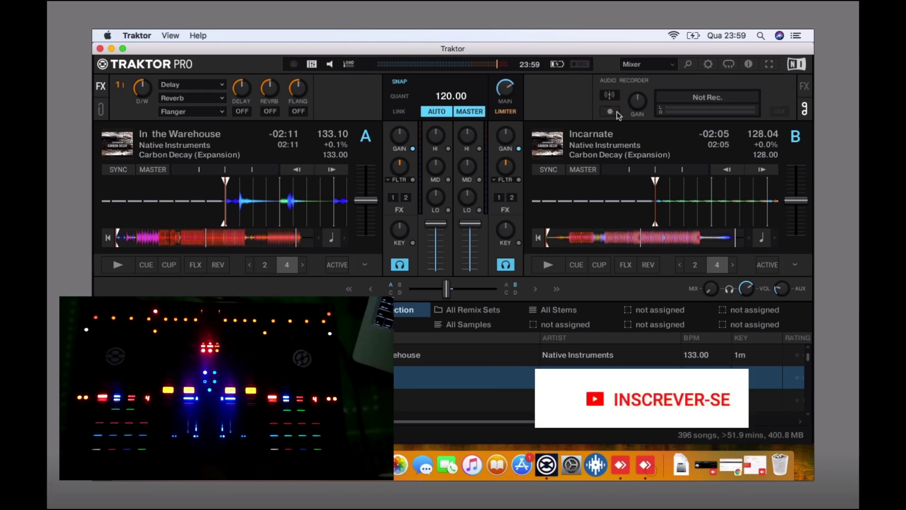
# Step: Set the Mix Recorder source to Internal in Preferences, close them, and start a new recording with the Audio Recorder
pyautogui.click(709, 66)
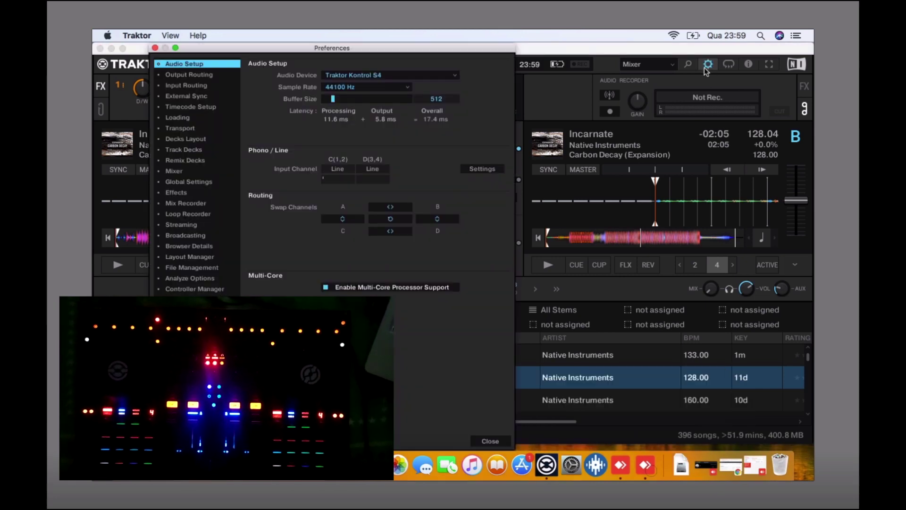
pyautogui.click(195, 203)
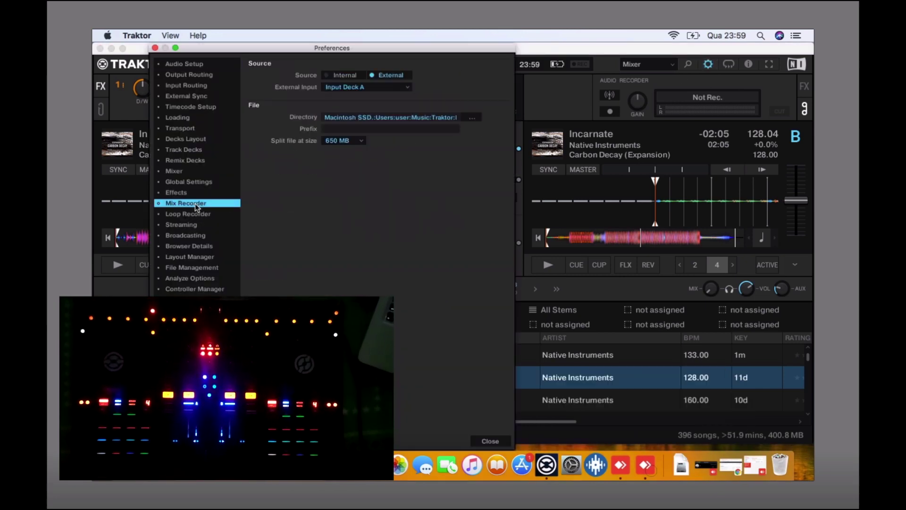
pyautogui.click(344, 75)
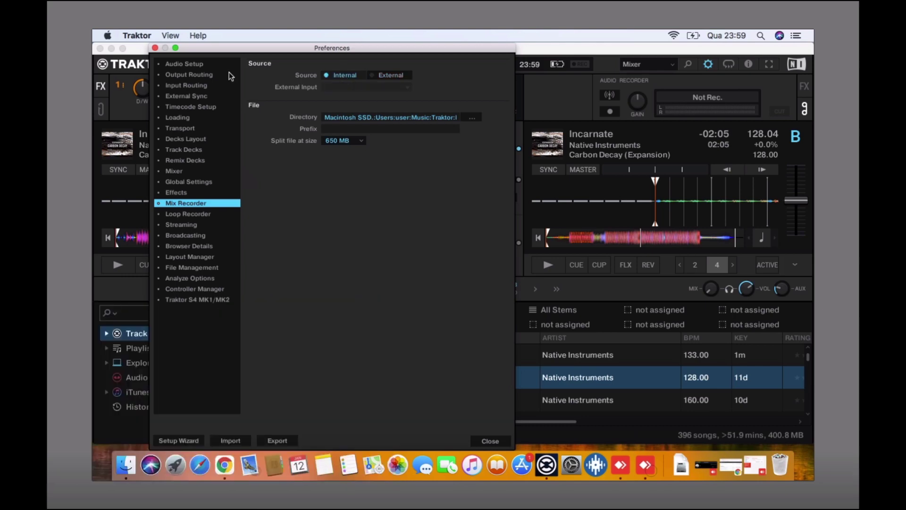
pyautogui.doubleClick(159, 50)
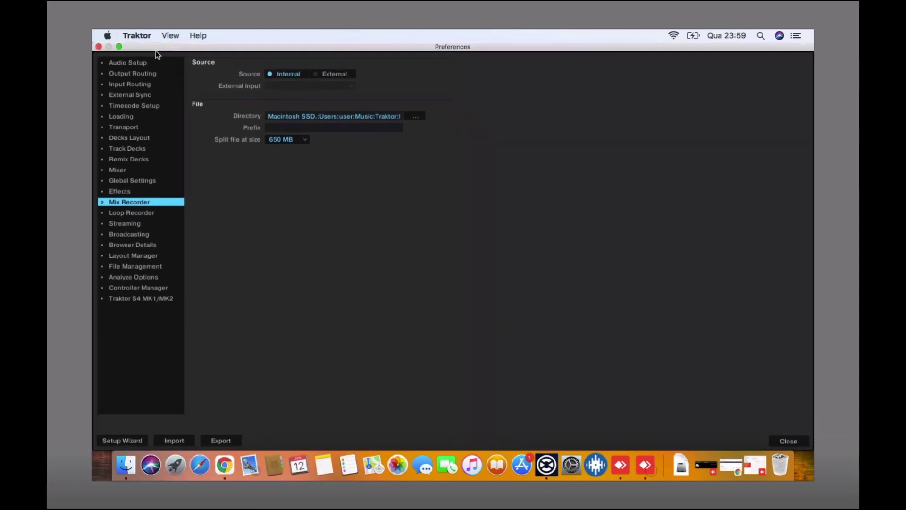
pyautogui.click(119, 47)
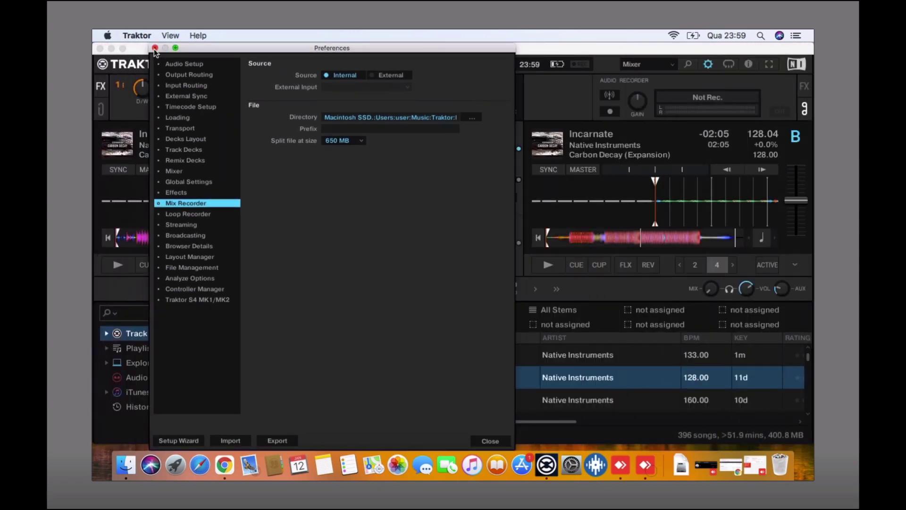
pyautogui.click(155, 49)
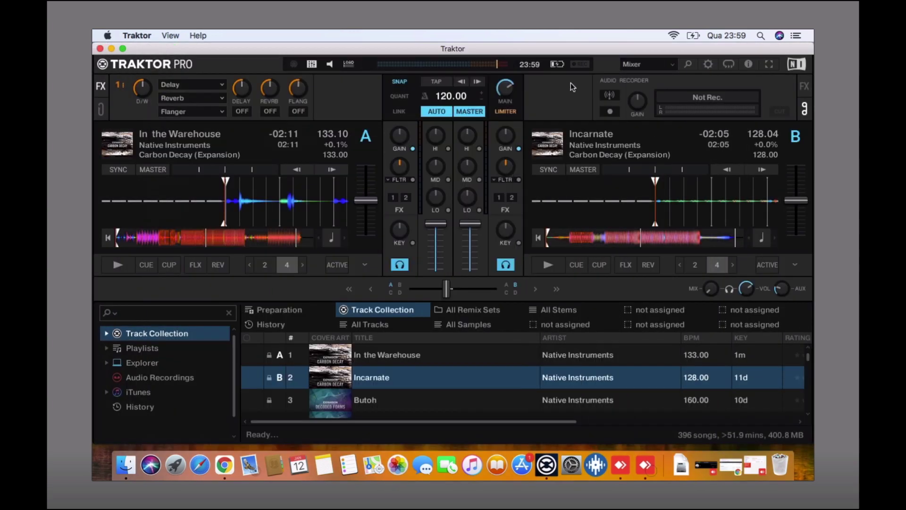
pyautogui.click(610, 112)
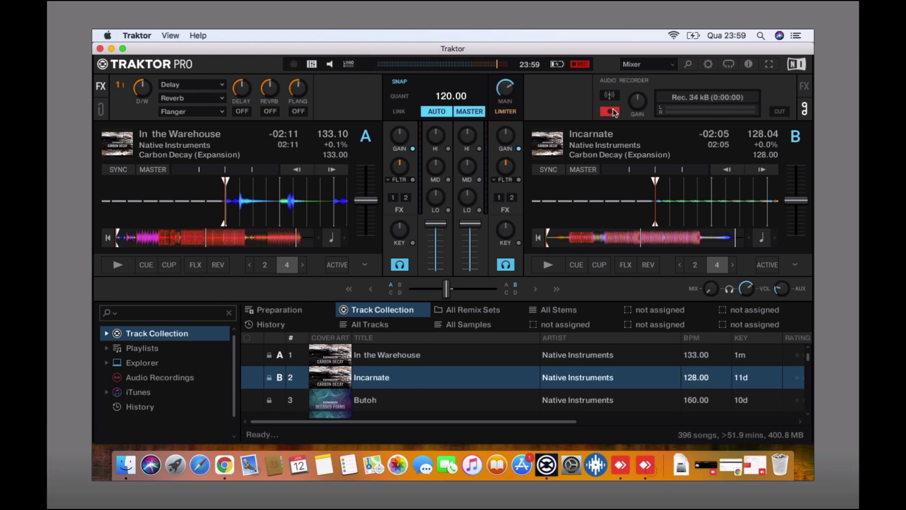